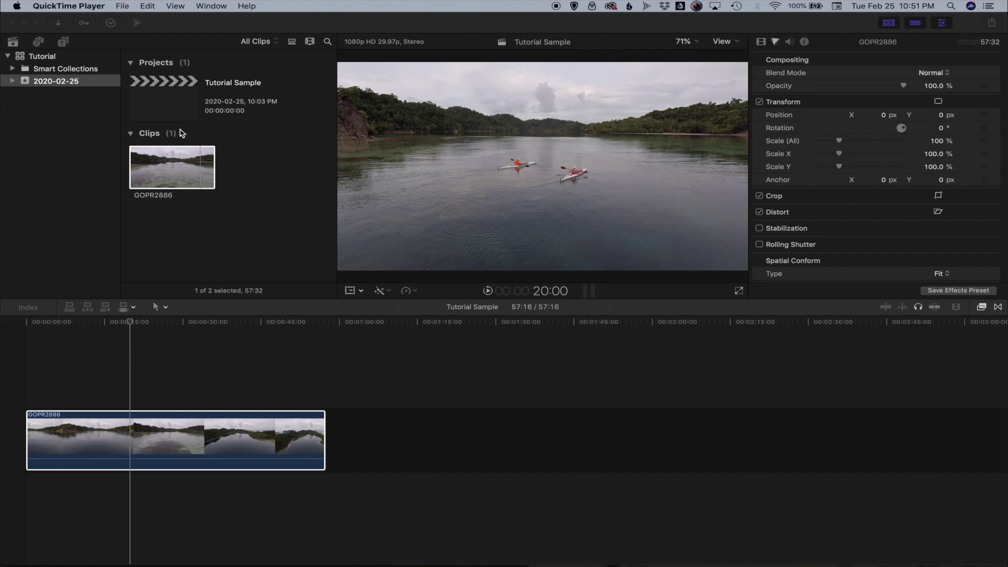
# Step: Open Final Cut Pro's Media Import window via File > Import > Media
pyautogui.click(197, 43)
pyautogui.click(103, 6)
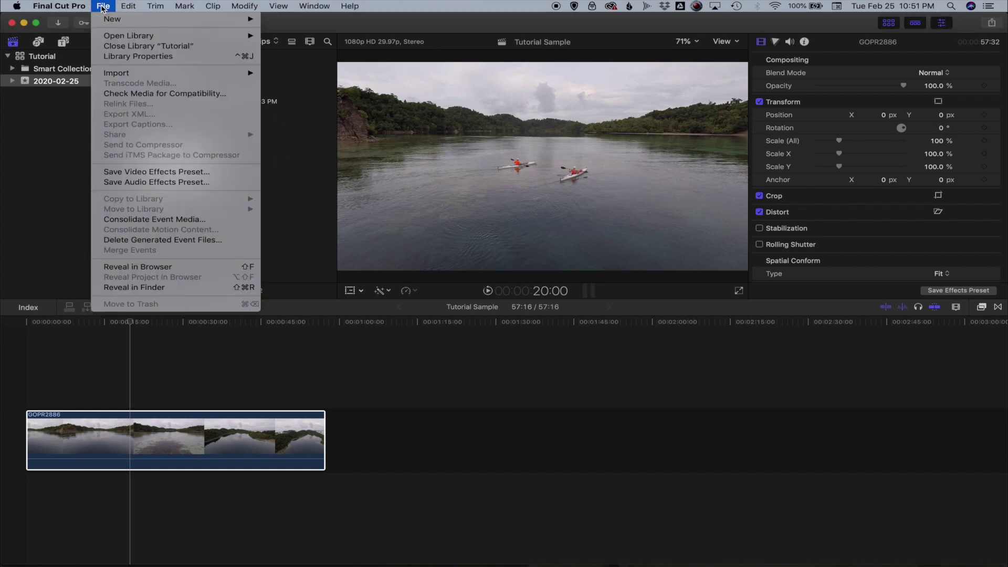
pyautogui.moveTo(143, 76)
pyautogui.moveTo(185, 76)
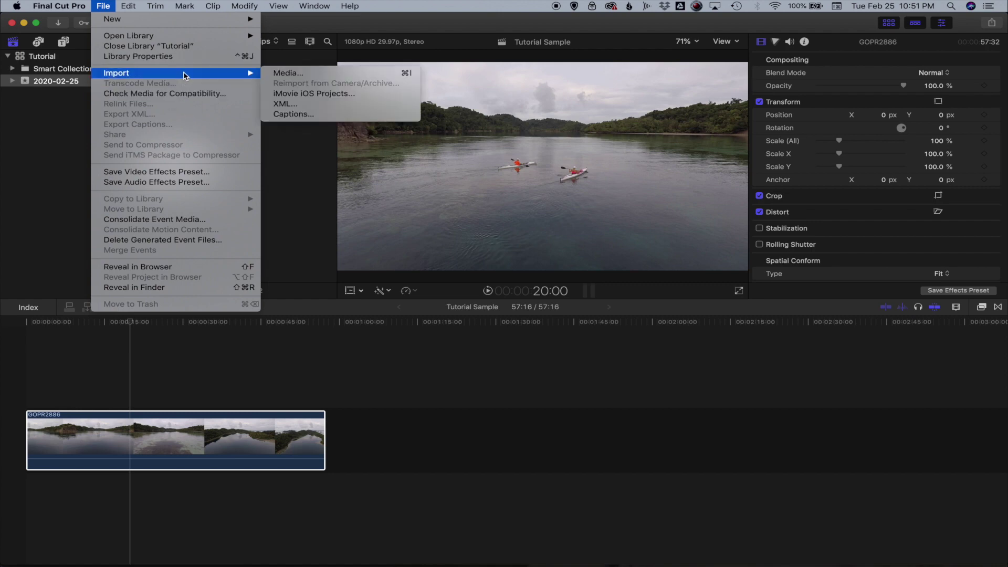
pyautogui.click(288, 74)
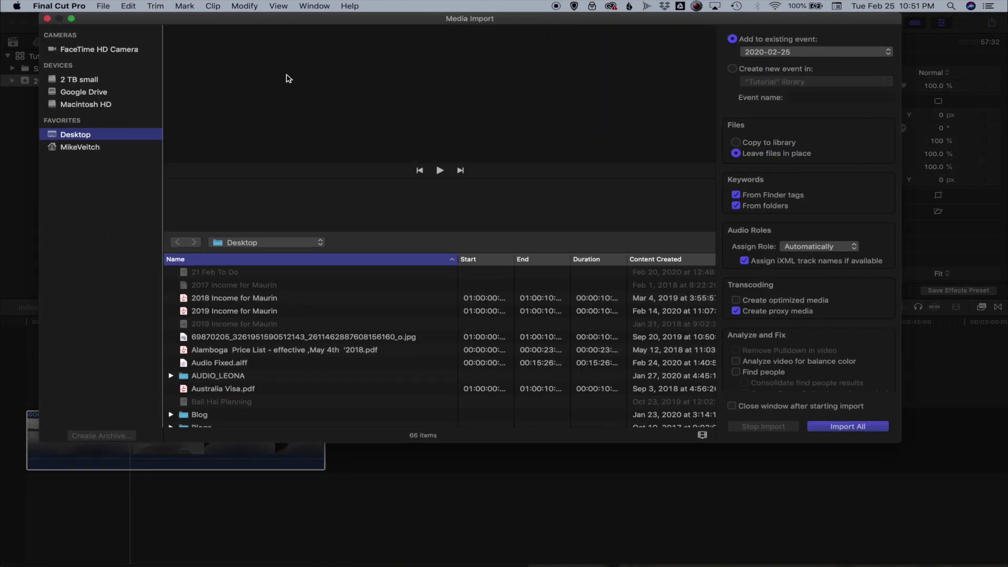
# Step: Choose the Underwater Tribe logo PNG in the Desktop's Watermark folder and import it into the event
pyautogui.scroll(-10, 265, 292)
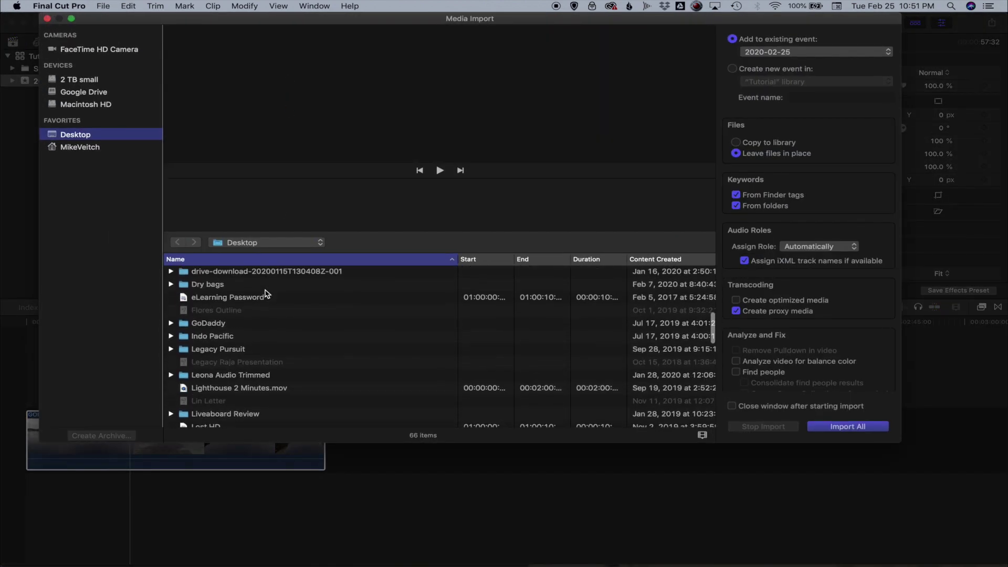
pyautogui.scroll(-10, 265, 293)
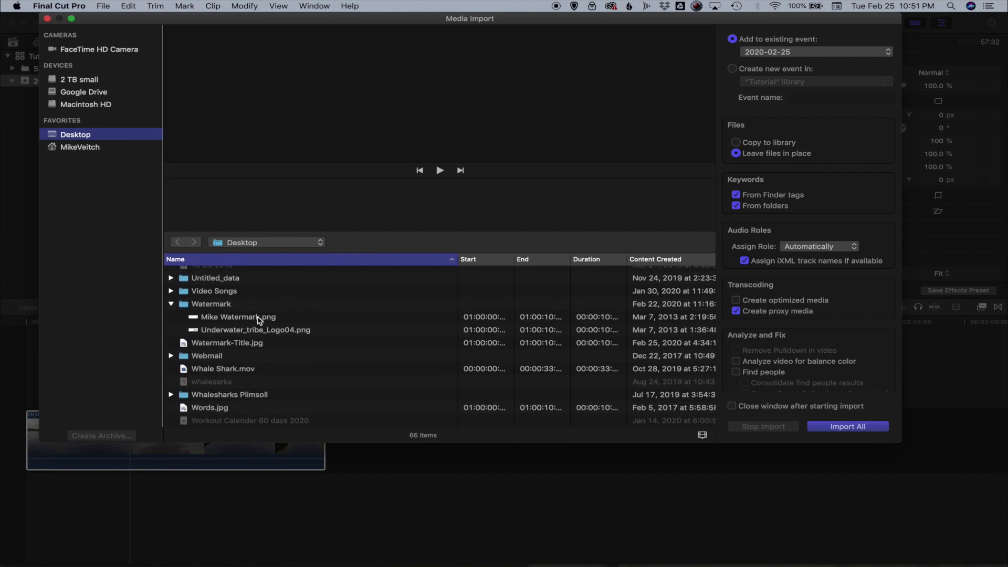
pyautogui.click(258, 319)
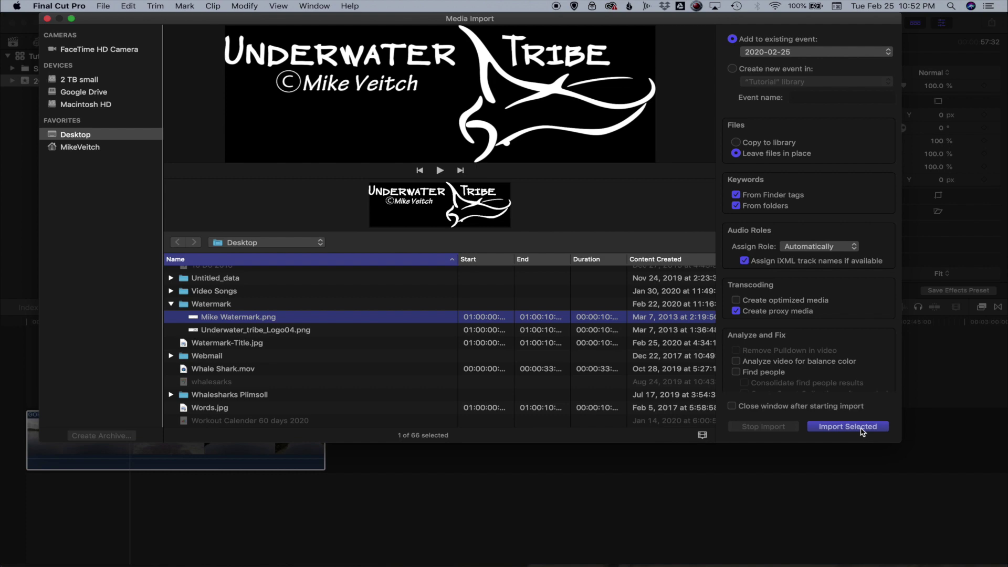
pyautogui.click(861, 429)
# Step: Connect a 4-second range of the logo clip above GOPR2886 at the timeline start
pyautogui.click(47, 18)
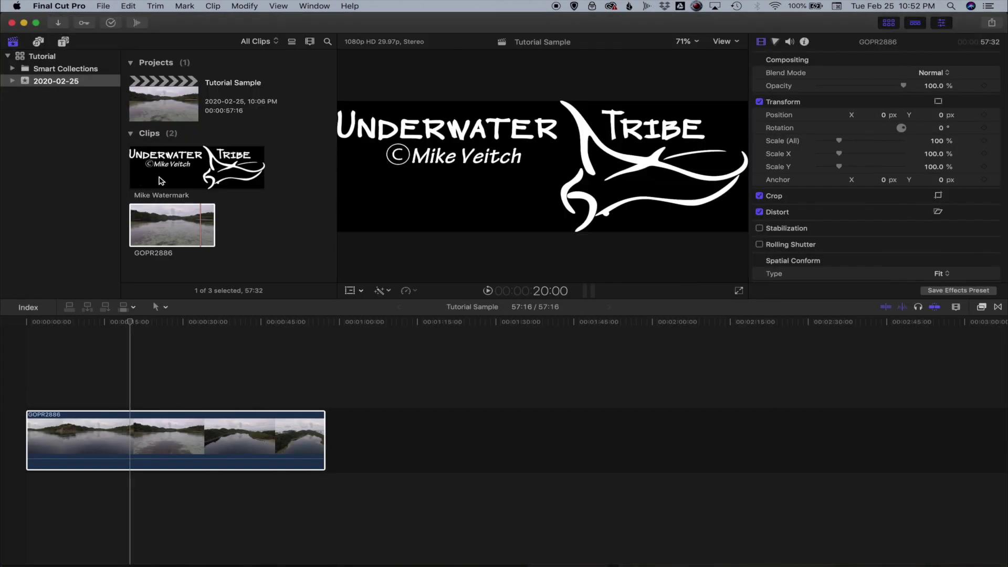
pyautogui.click(190, 164)
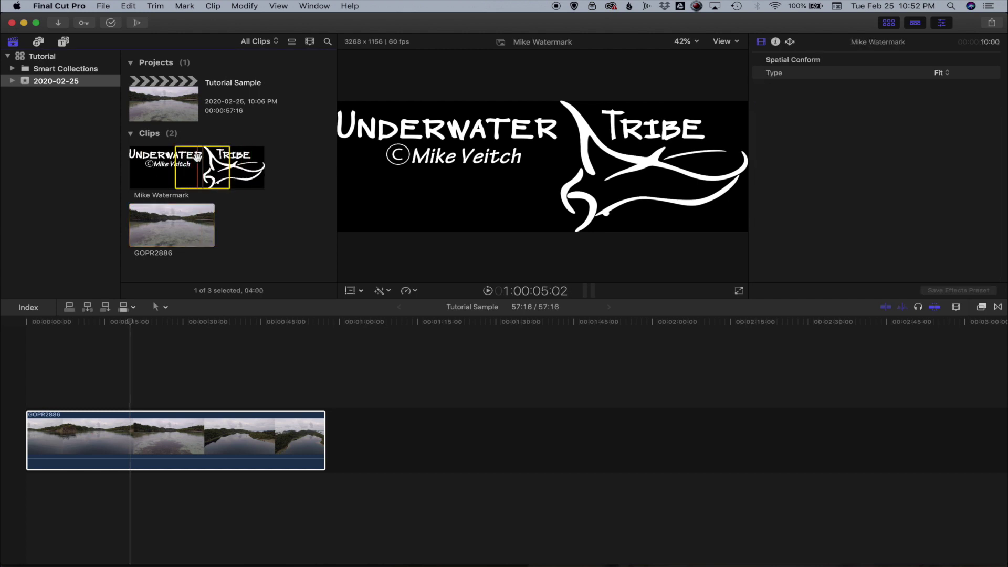
pyautogui.moveTo(198, 158); pyautogui.dragTo(135, 381)
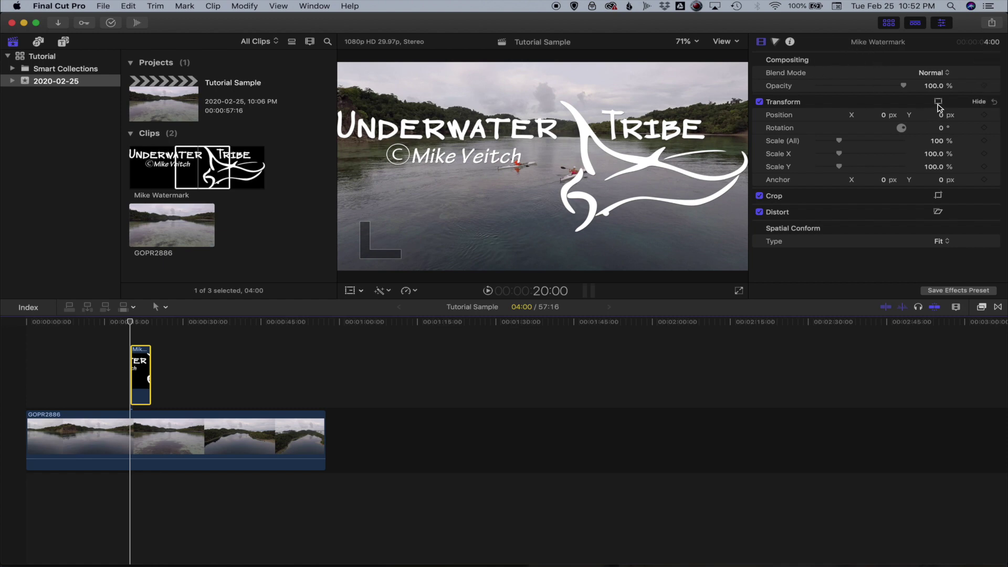
pyautogui.press('Tab')
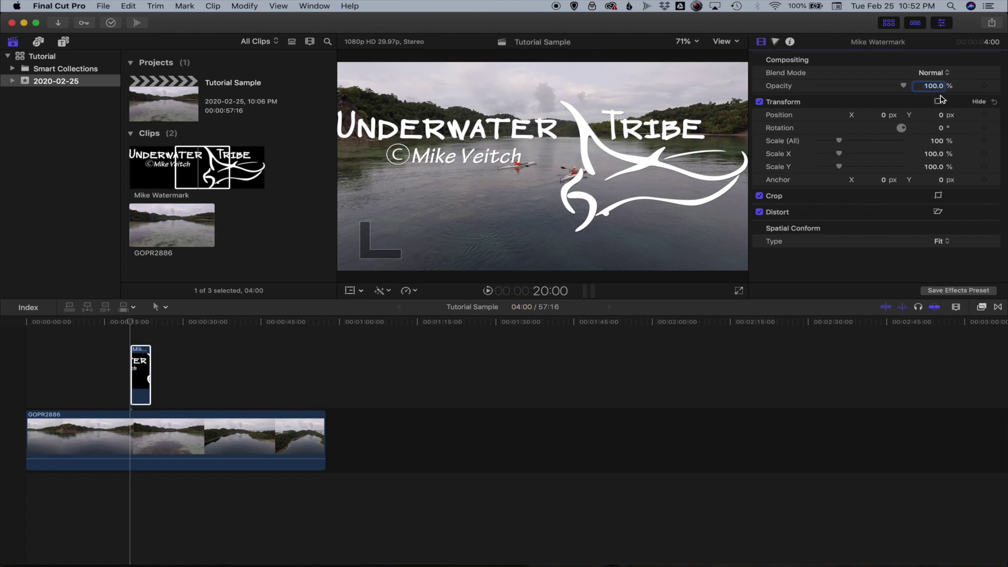
# Step: Scale the logo down to about 14.6% and move it into the frame's bottom-right corner
pyautogui.click(938, 102)
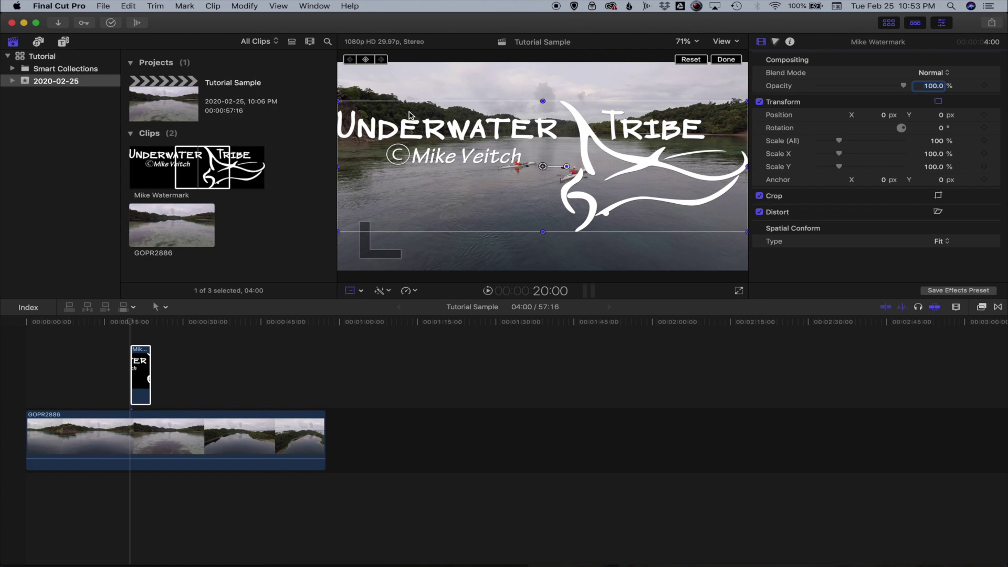
pyautogui.moveTo(340, 103); pyautogui.dragTo(501, 155)
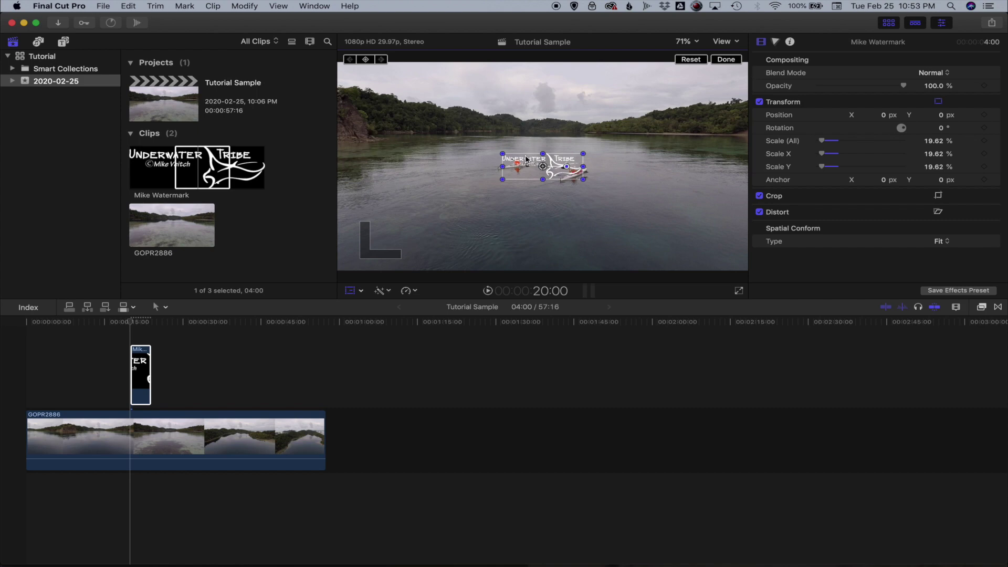
pyautogui.moveTo(528, 170); pyautogui.dragTo(685, 255)
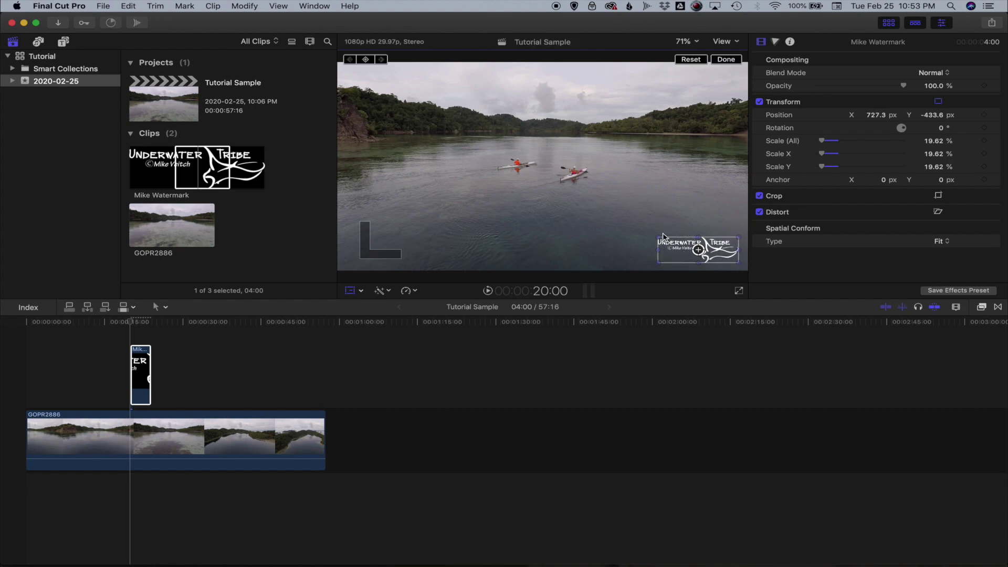
pyautogui.moveTo(660, 236); pyautogui.dragTo(689, 256)
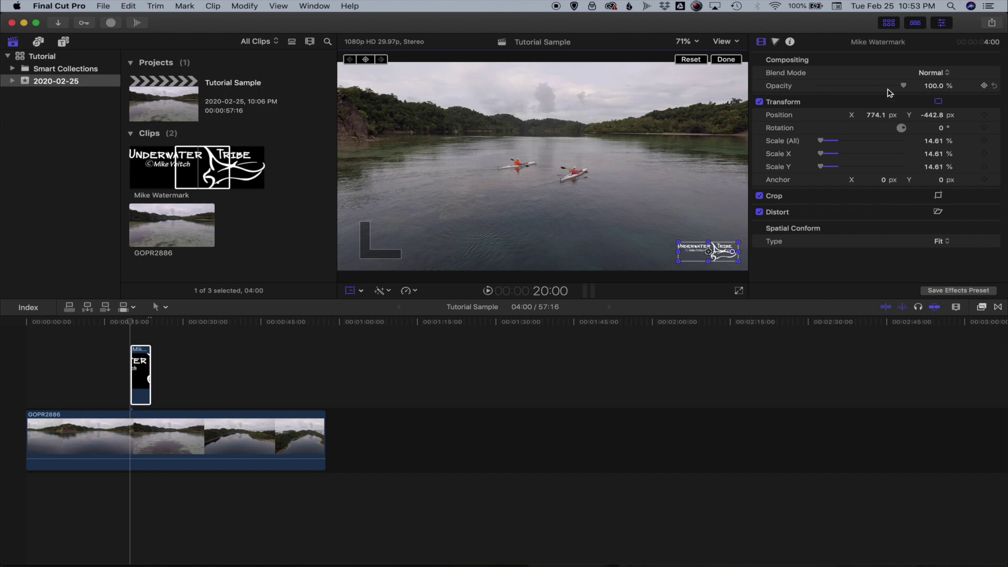
# Step: Lower the logo's opacity in the Video Inspector to about 40%
pyautogui.moveTo(904, 88); pyautogui.dragTo(856, 87)
pyautogui.click(937, 85)
pyautogui.write('4')
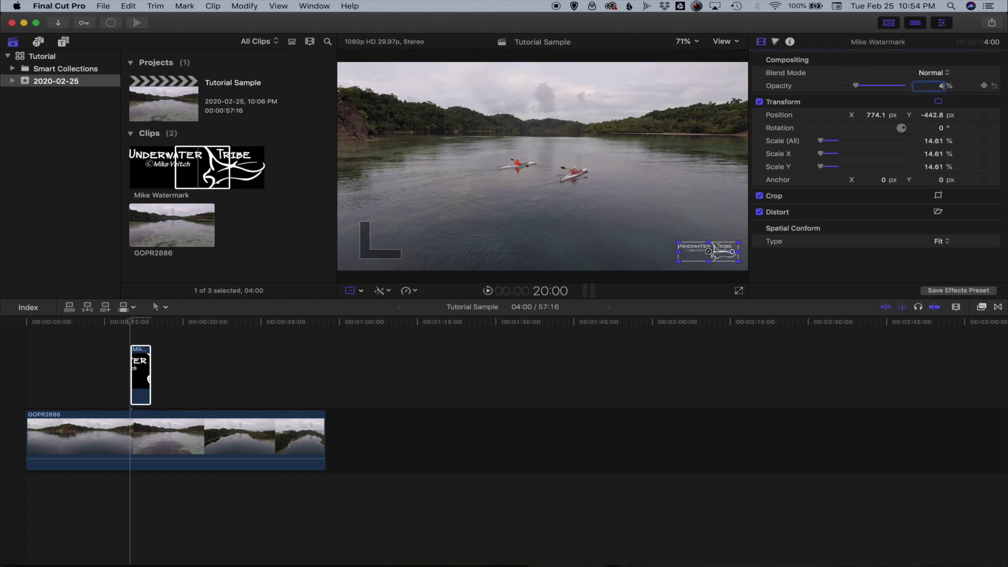
pyautogui.write('5')
pyautogui.press('Return')
pyautogui.moveTo(857, 89)
pyautogui.mouseDown()
pyautogui.moveTo(836, 86)
pyautogui.moveTo(867, 92)
pyautogui.moveTo(838, 90)
pyautogui.moveTo(856, 94)
pyautogui.mouseUp()
pyautogui.click(689, 162)
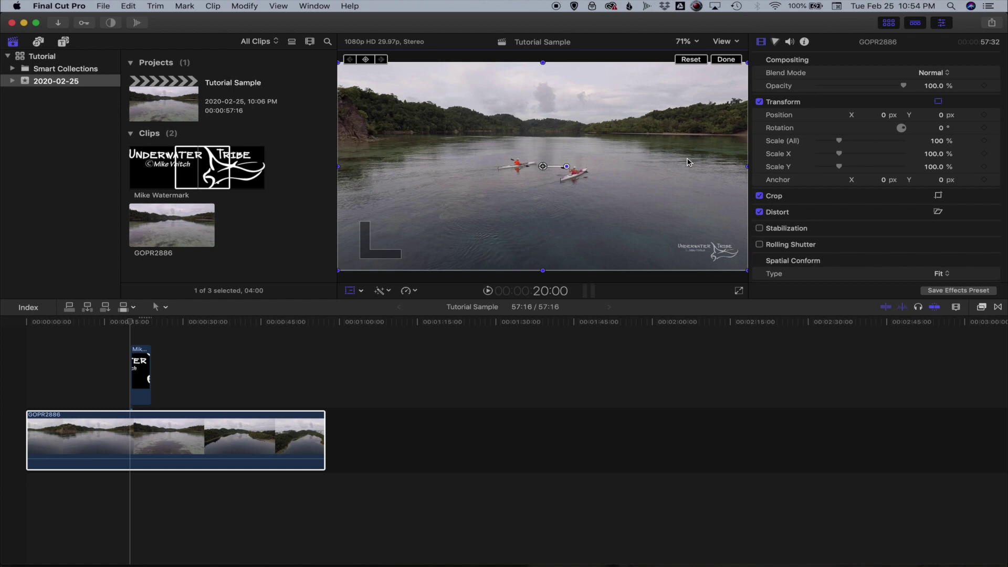
pyautogui.click(728, 61)
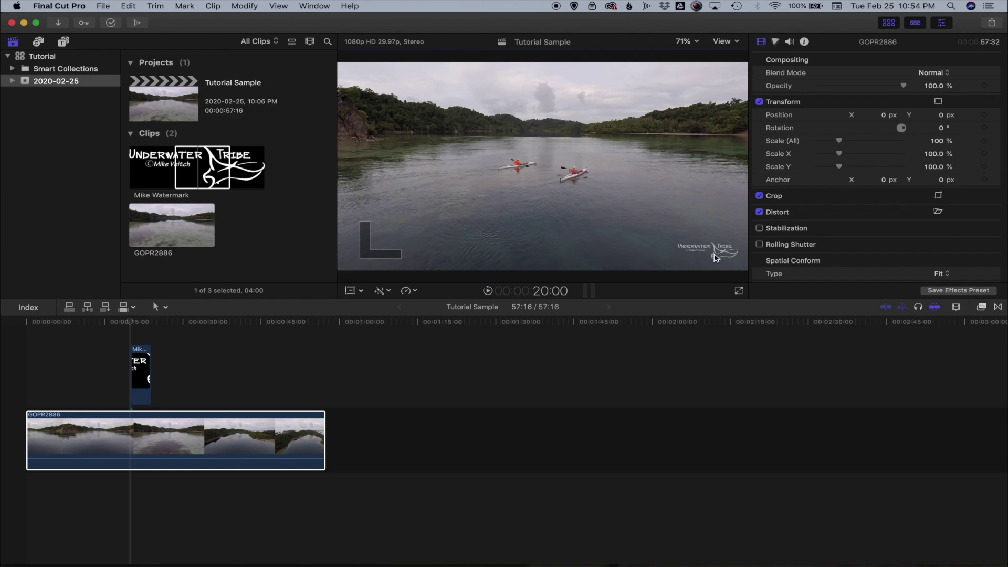
pyautogui.moveTo(90, 322); pyautogui.dragTo(78, 324)
pyautogui.press('space')
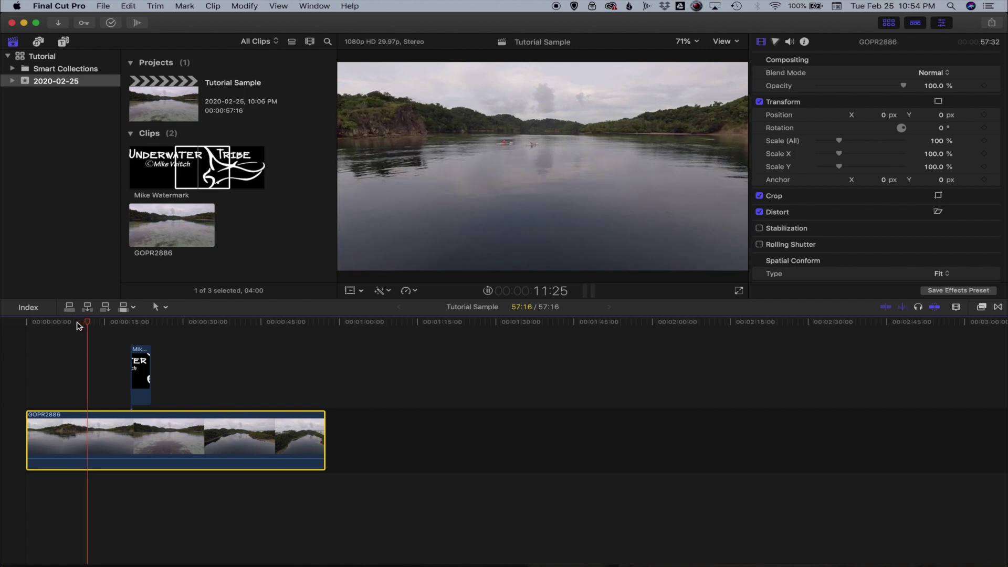
pyautogui.press('space')
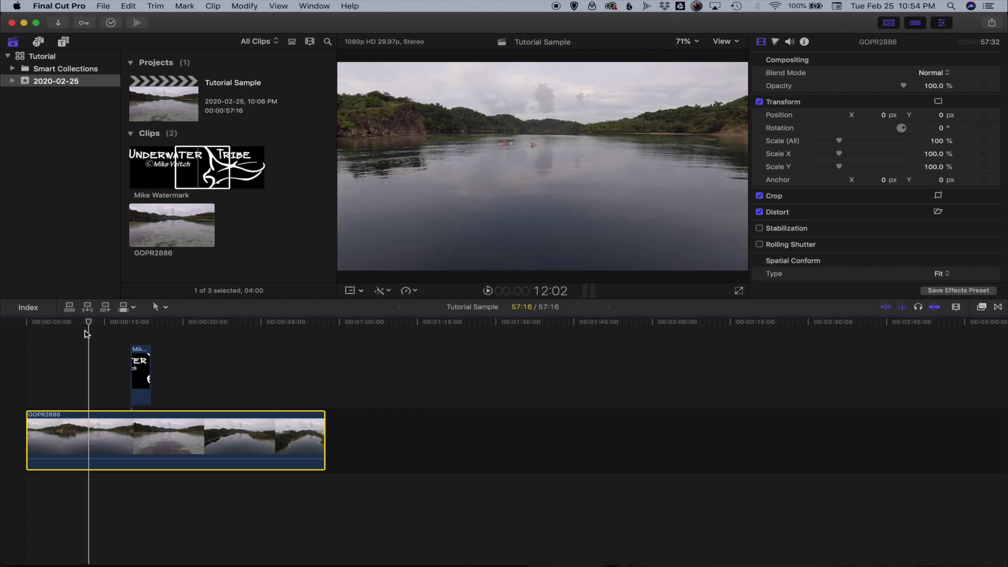
# Step: Trim the watermark clip to a short piece beginning near 45 seconds
pyautogui.click(141, 374)
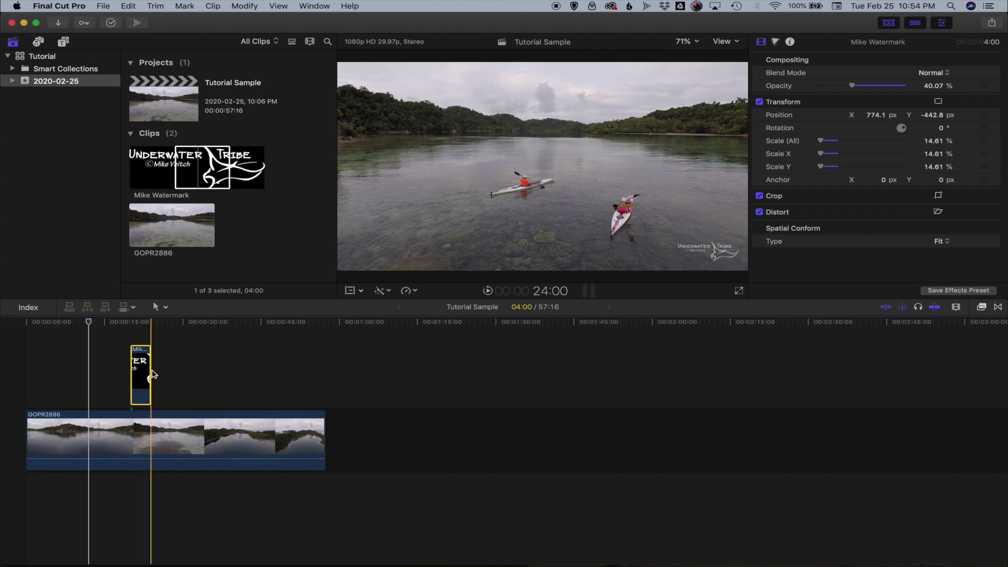
pyautogui.moveTo(151, 371); pyautogui.dragTo(308, 374)
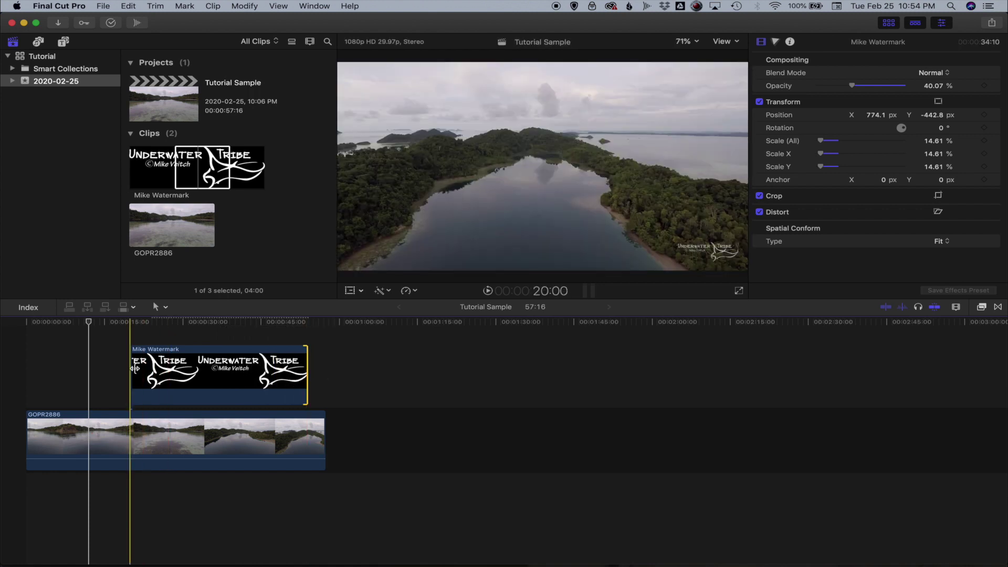
pyautogui.moveTo(132, 371); pyautogui.dragTo(49, 371)
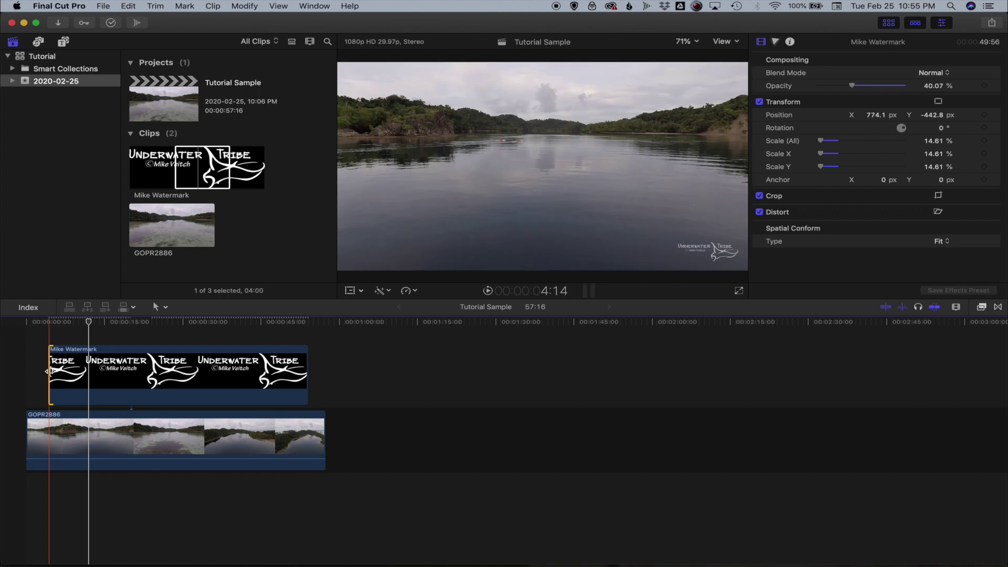
pyautogui.click(48, 322)
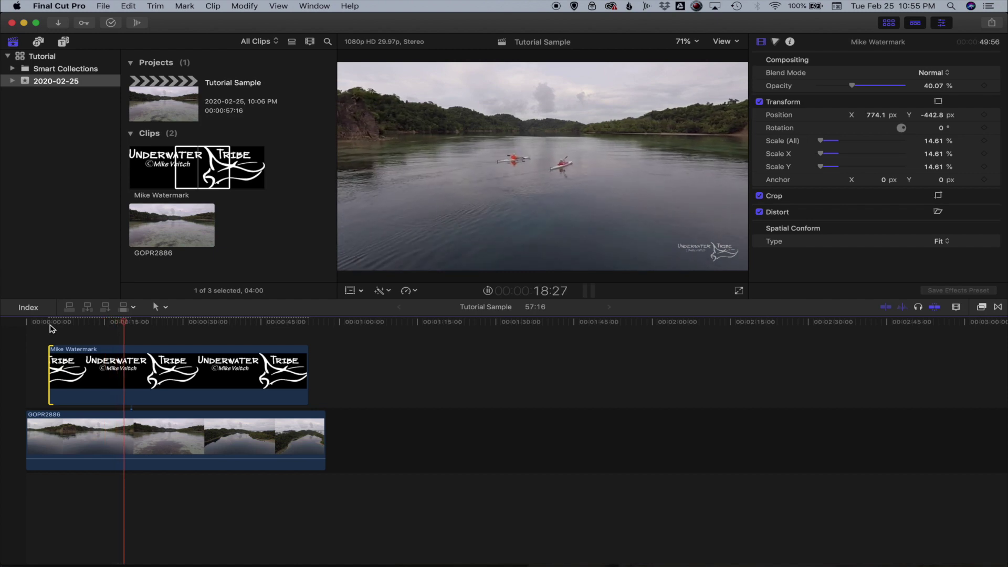
pyautogui.press('space')
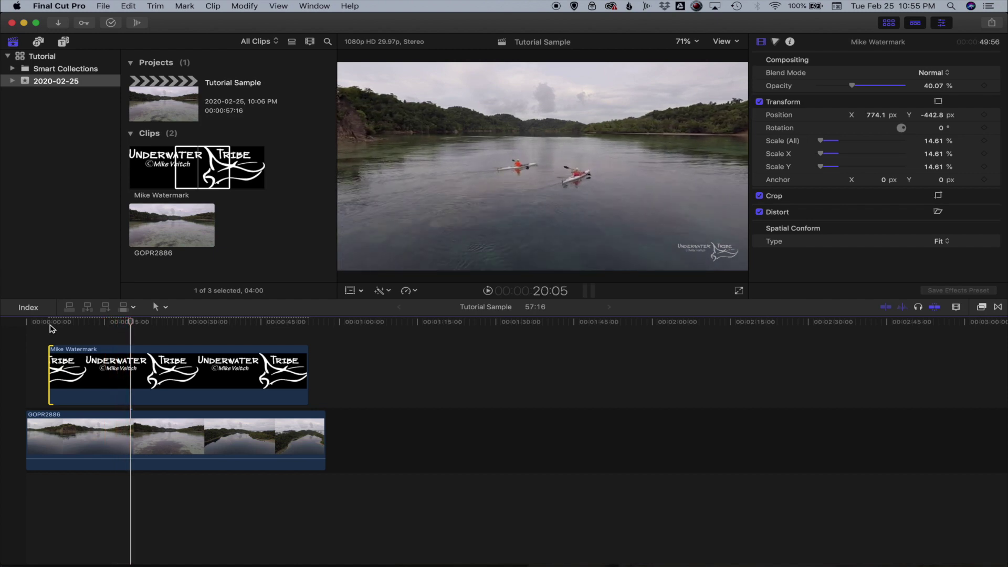
pyautogui.moveTo(49, 370); pyautogui.dragTo(284, 376)
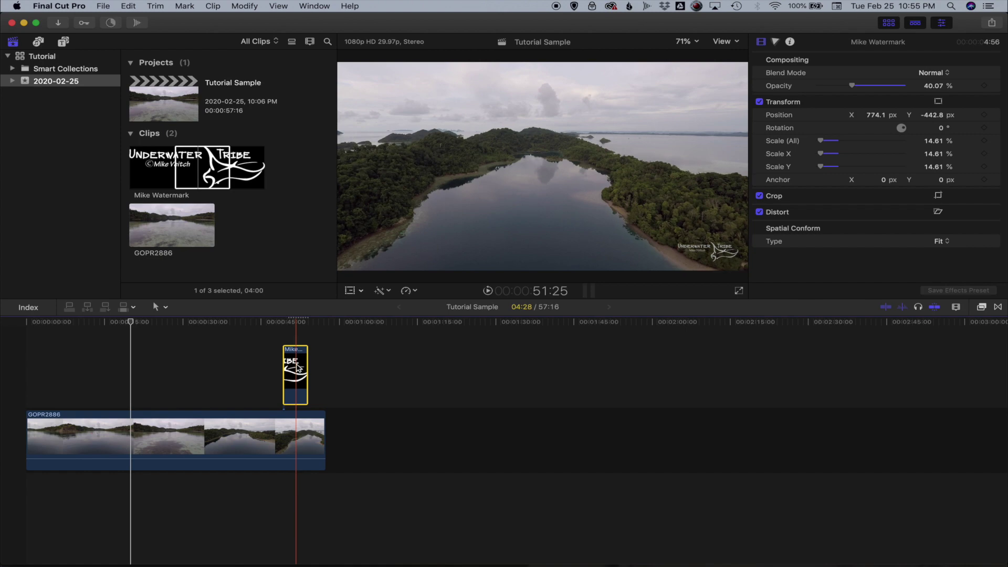
# Step: Paste three more watermark copies at spaced playhead positions, then play from the start to review
pyautogui.click(61, 373)
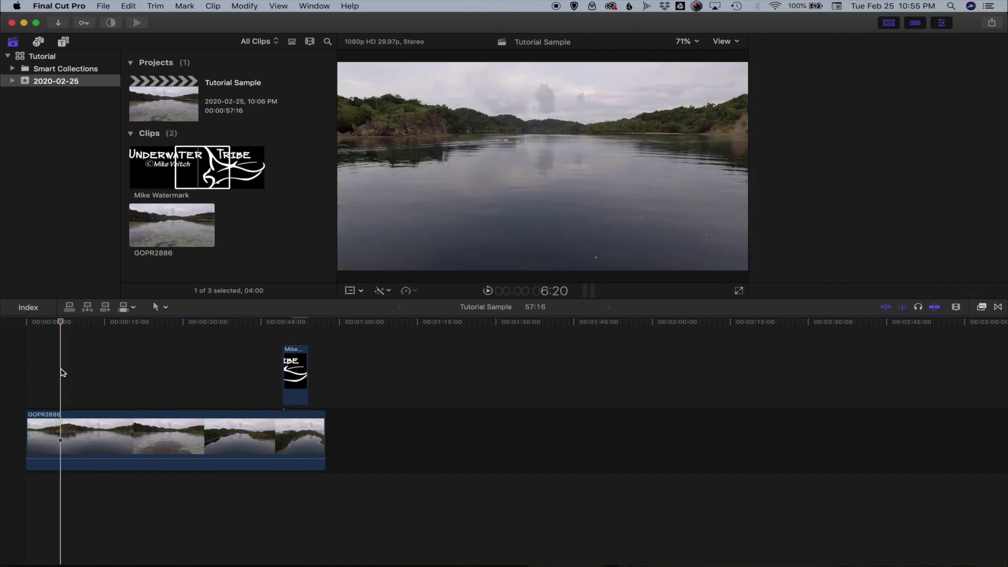
pyautogui.press('super+v')
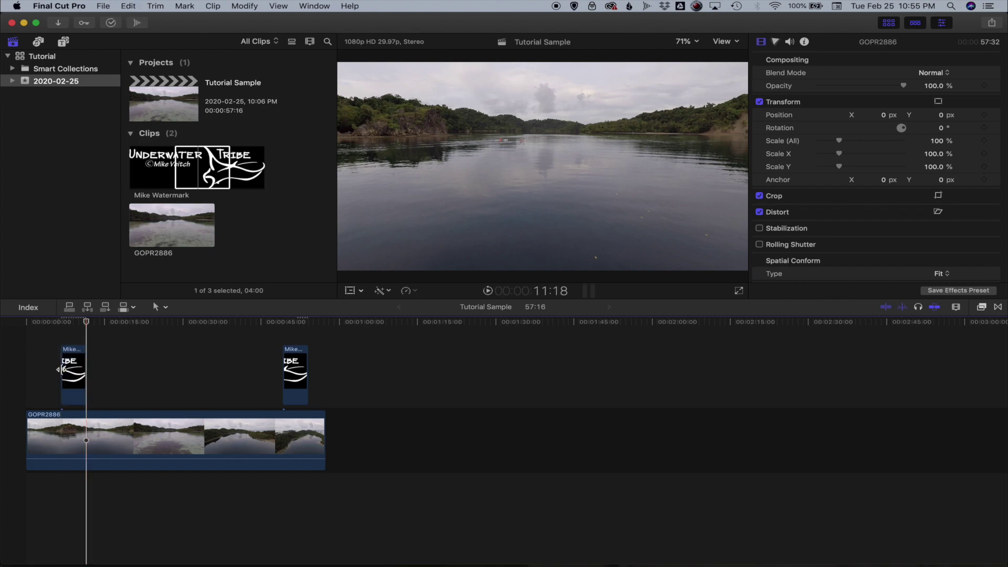
pyautogui.click(139, 376)
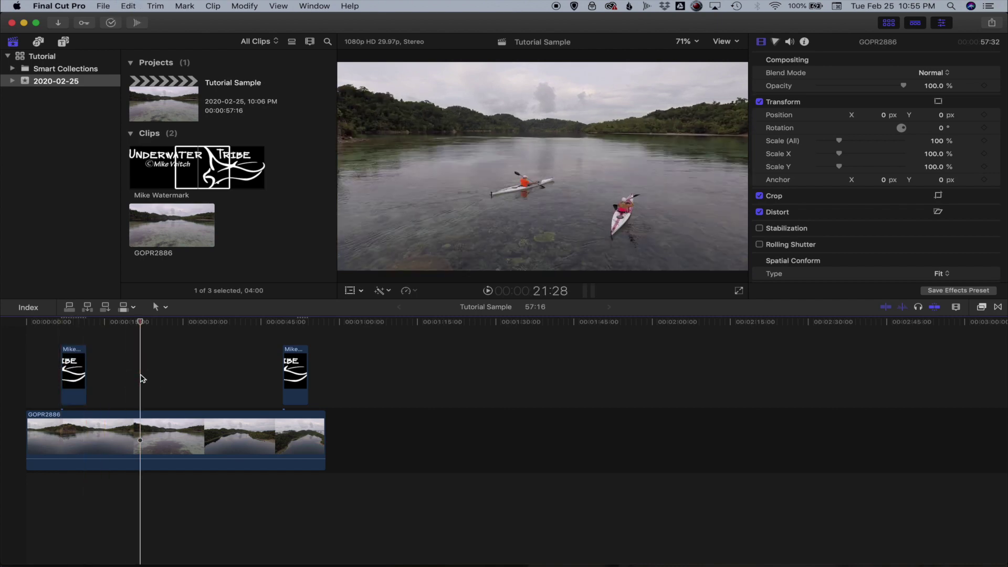
pyautogui.press('super+v')
pyautogui.click(220, 374)
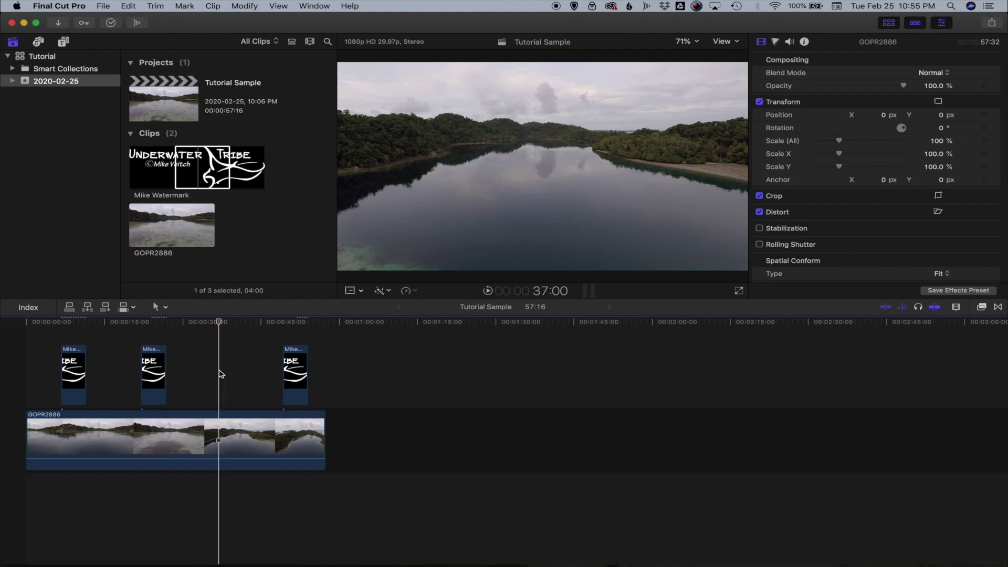
pyautogui.press('super+v')
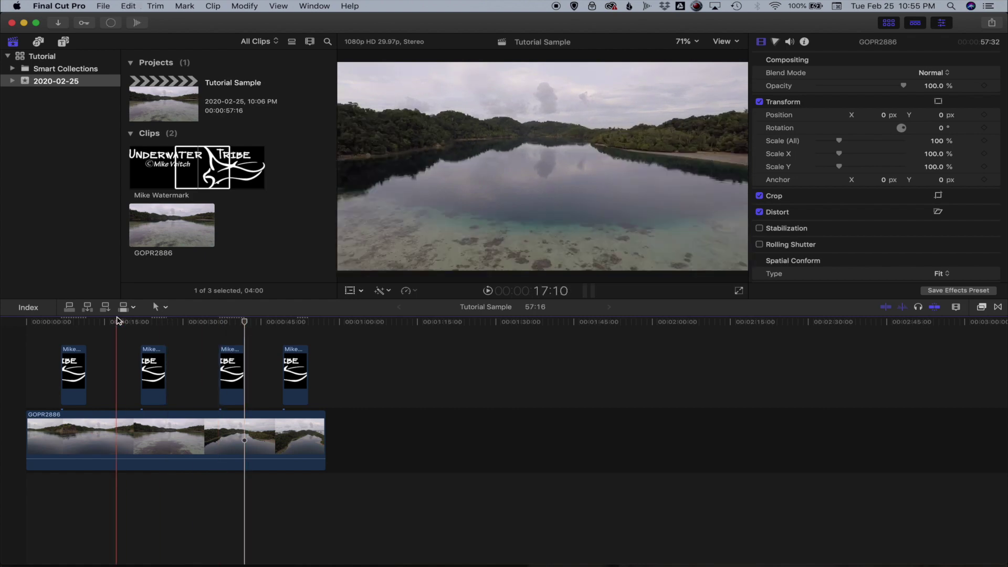
pyautogui.click(26, 323)
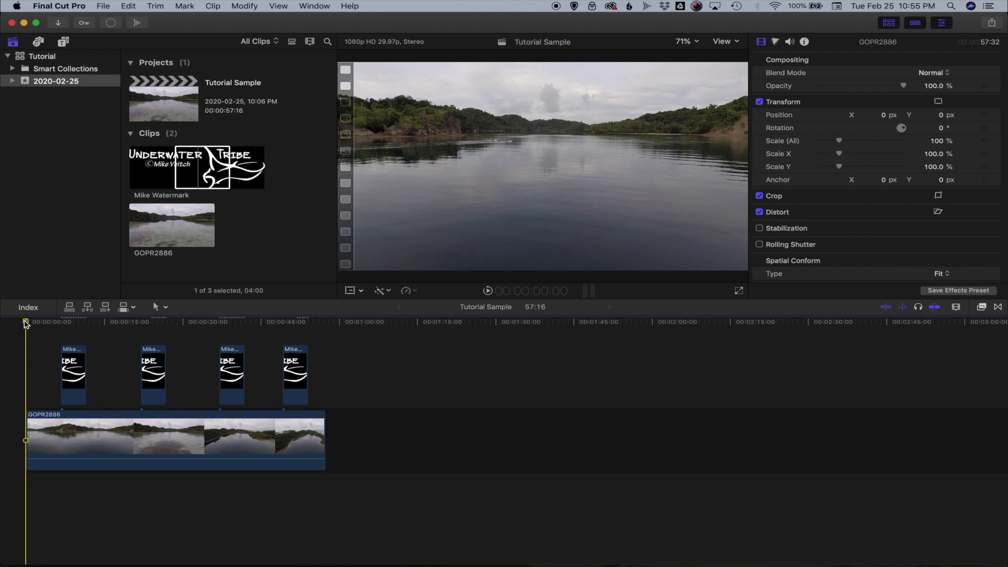
pyautogui.press('space')
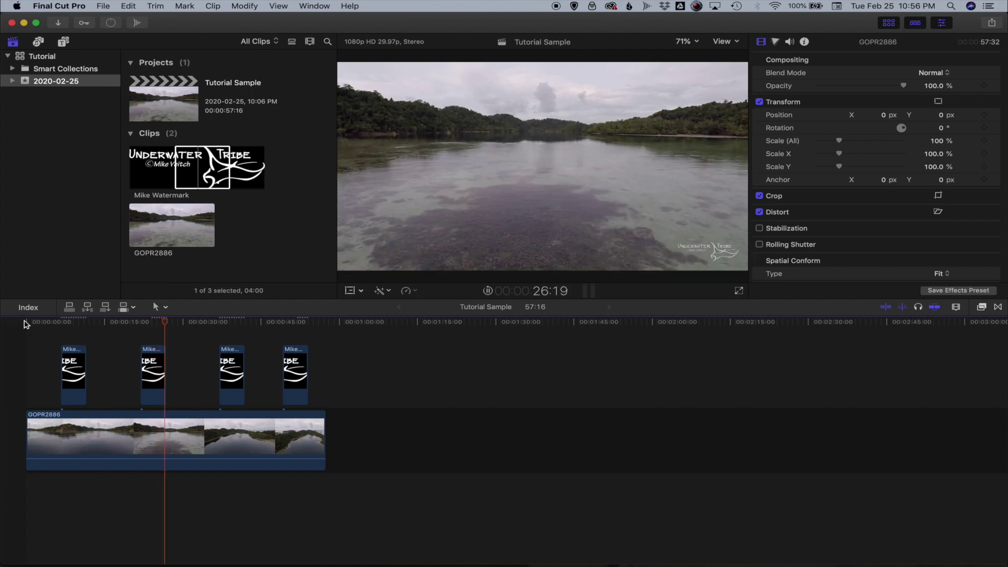
pyautogui.press('space')
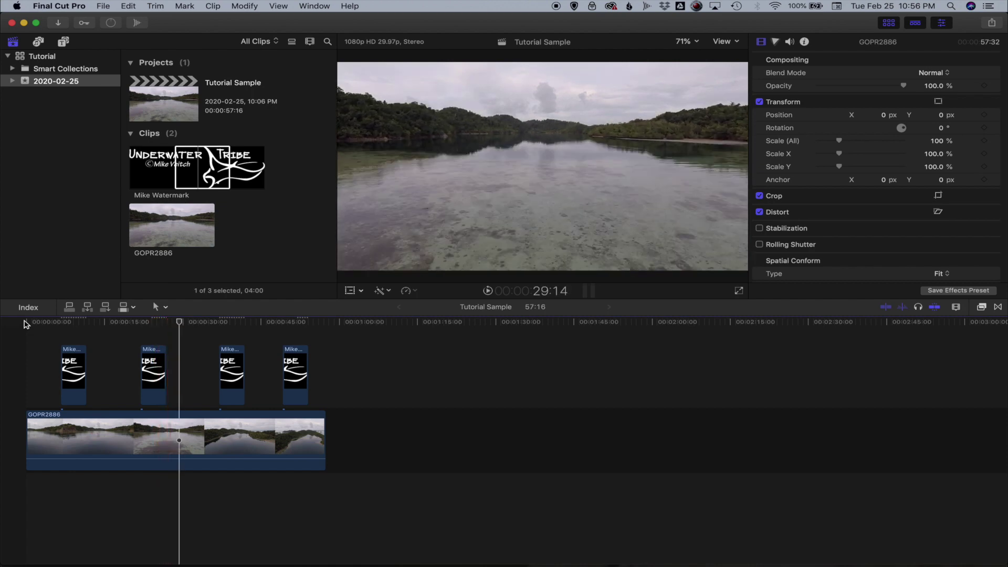